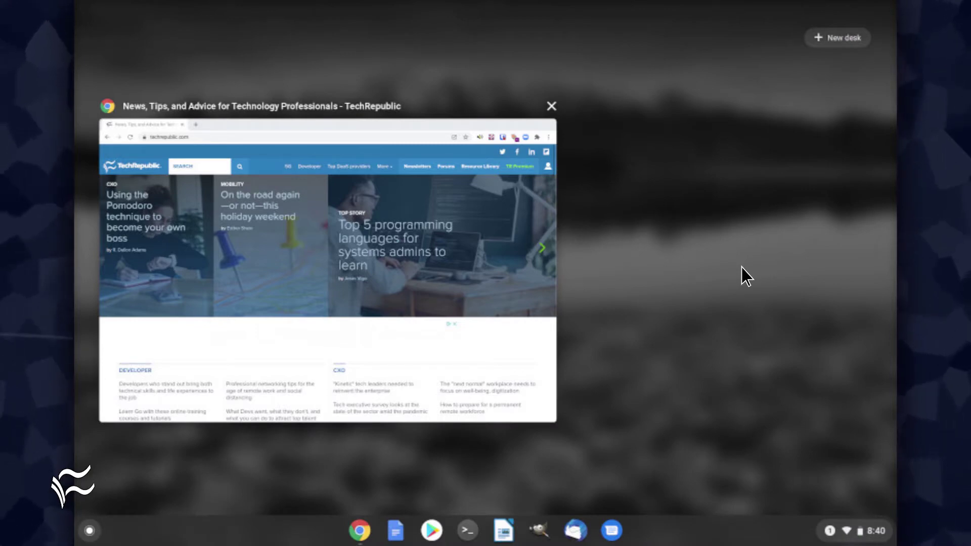
Step: Add a second virtual desk, Desk 2, beside Desk 1 in overview
click(838, 38)
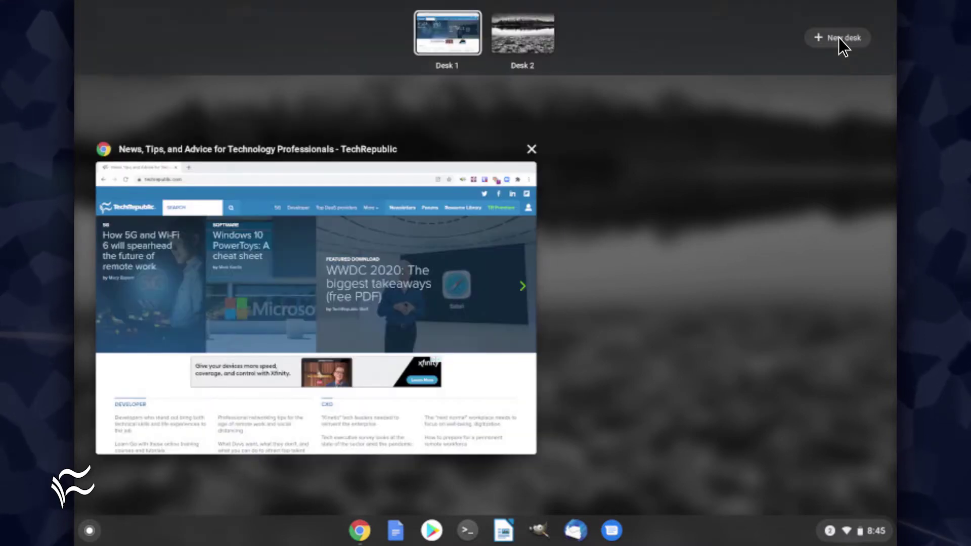